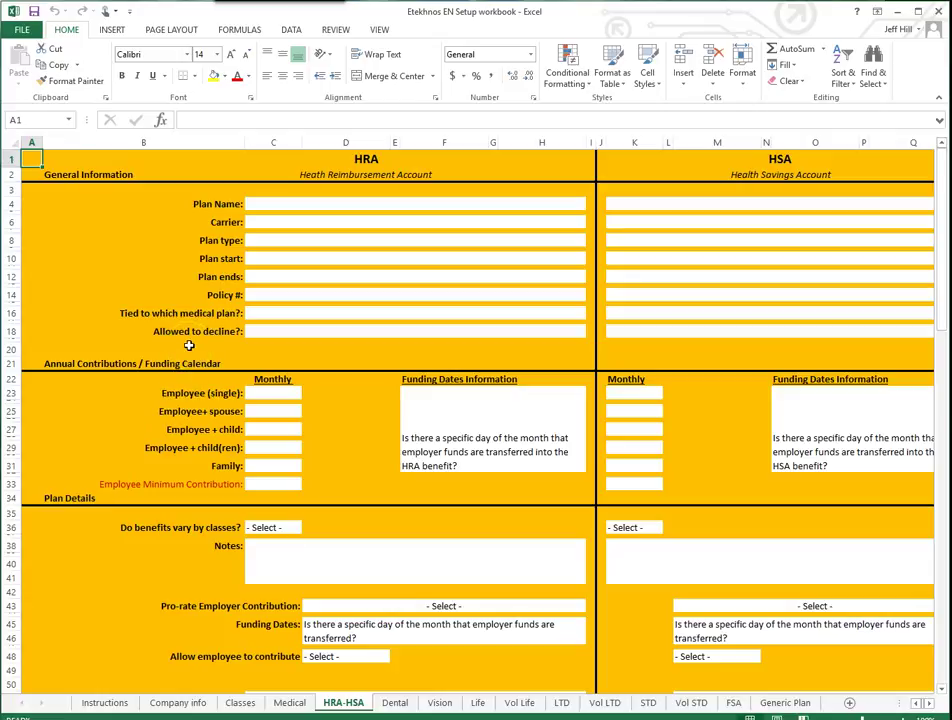
# View the Instructions sheet, then show the Company info sheet's blank New Client Site Set-up form
pyautogui.click(122, 703)
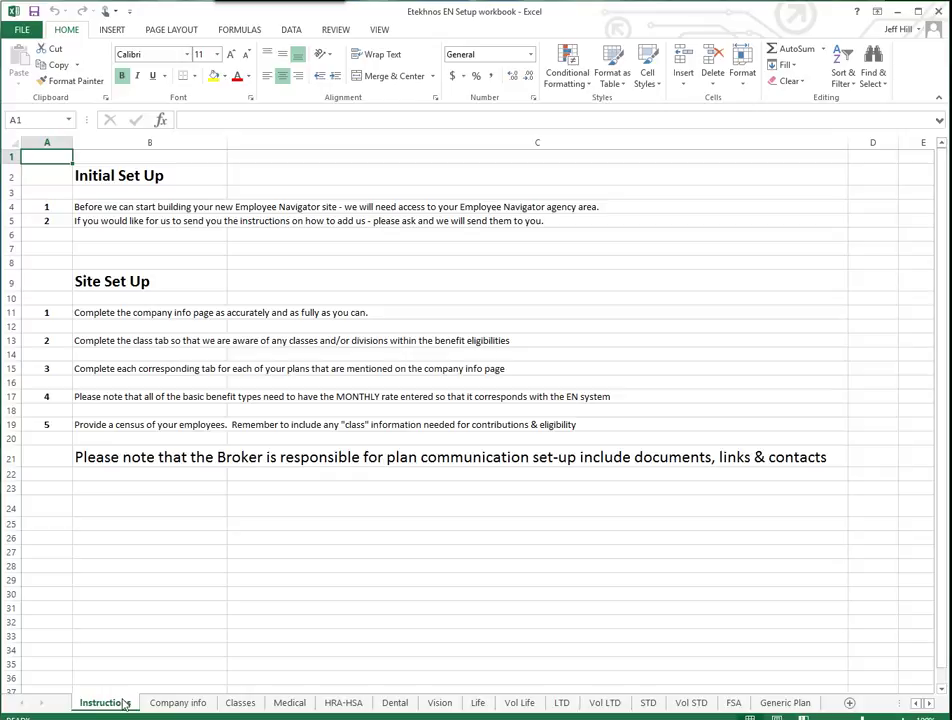
pyautogui.click(155, 702)
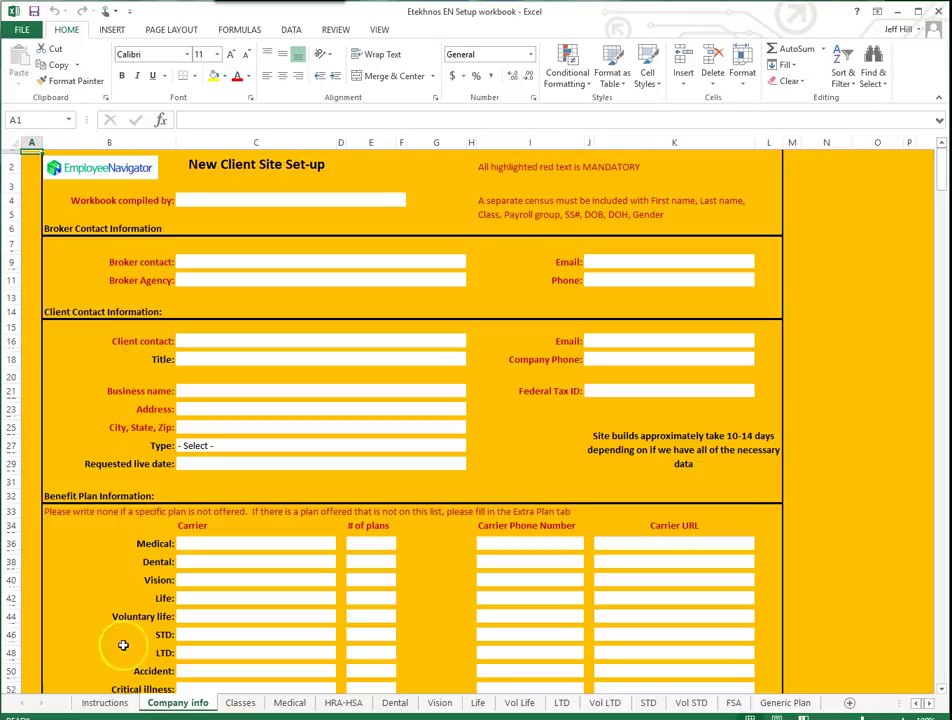
pyautogui.click(105, 704)
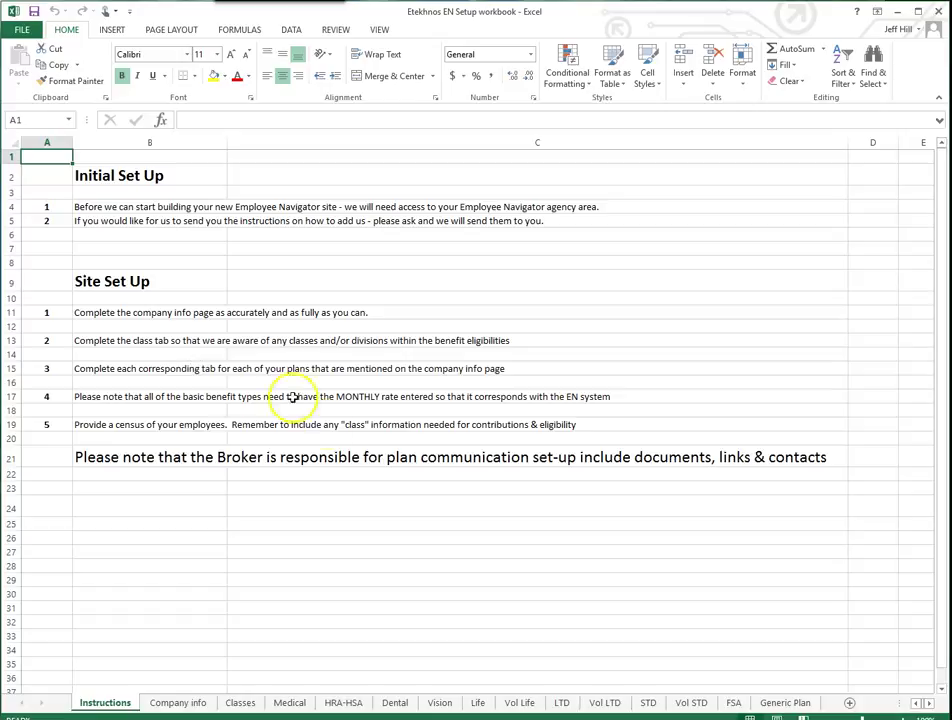
pyautogui.click(182, 704)
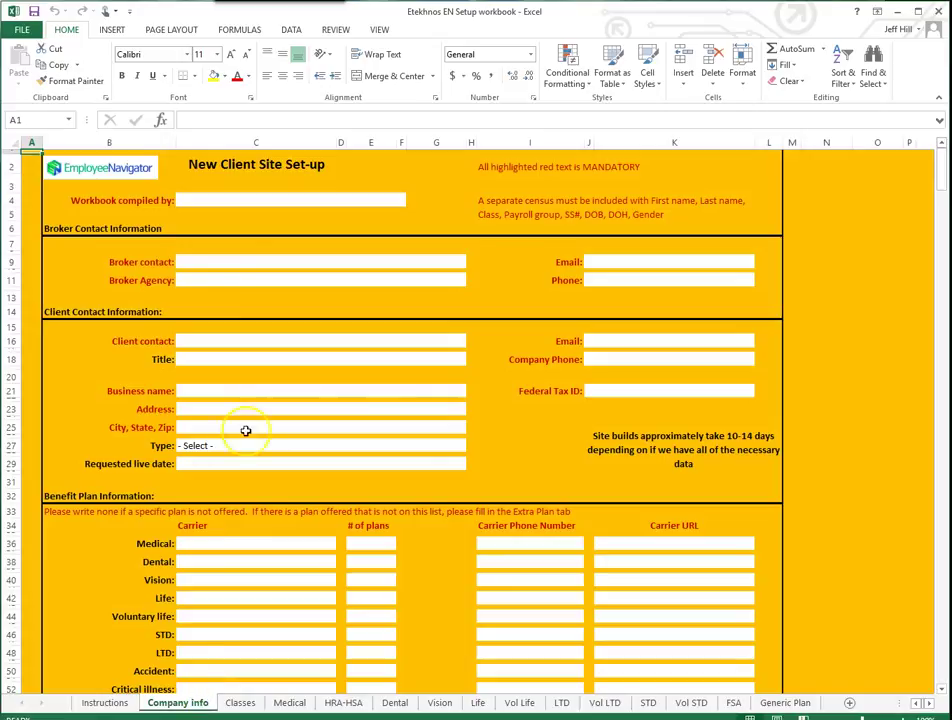
pyautogui.click(145, 262)
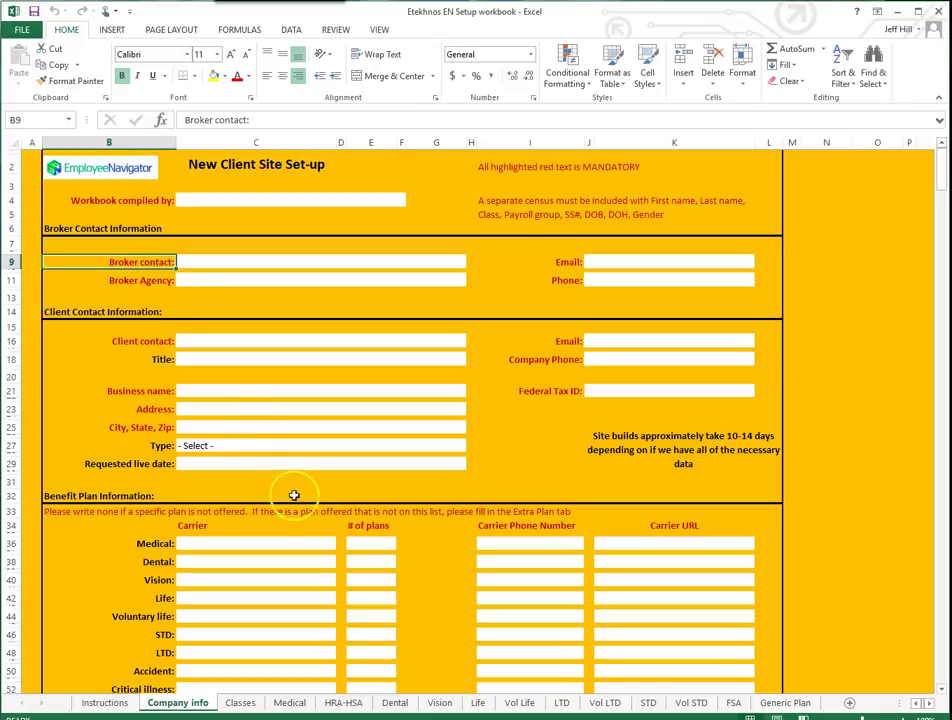
pyautogui.scroll(-4, 293, 495)
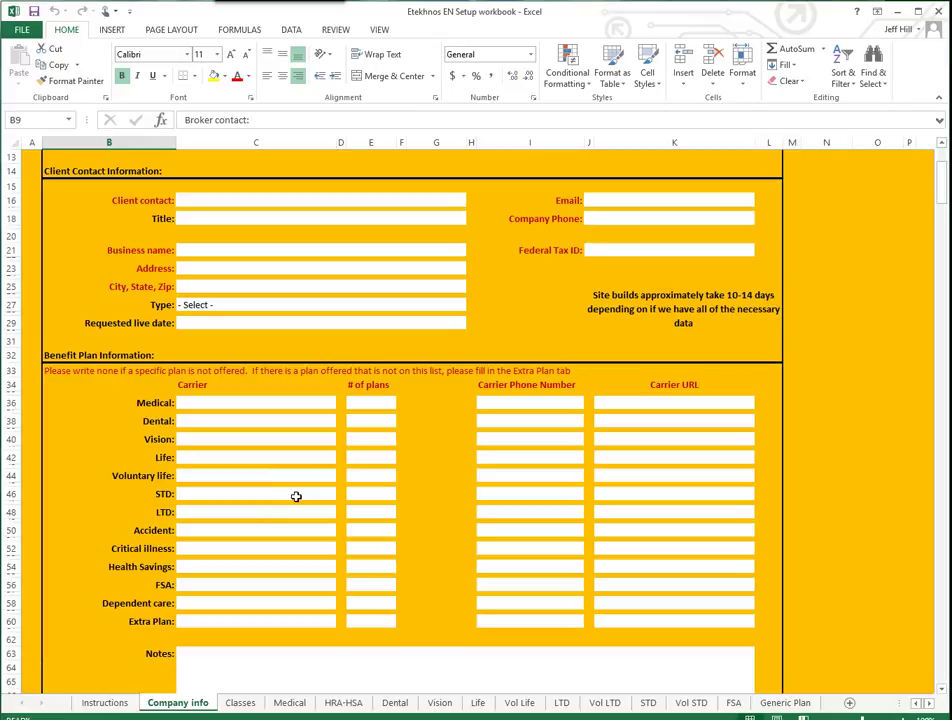
pyautogui.scroll(-3, 297, 503)
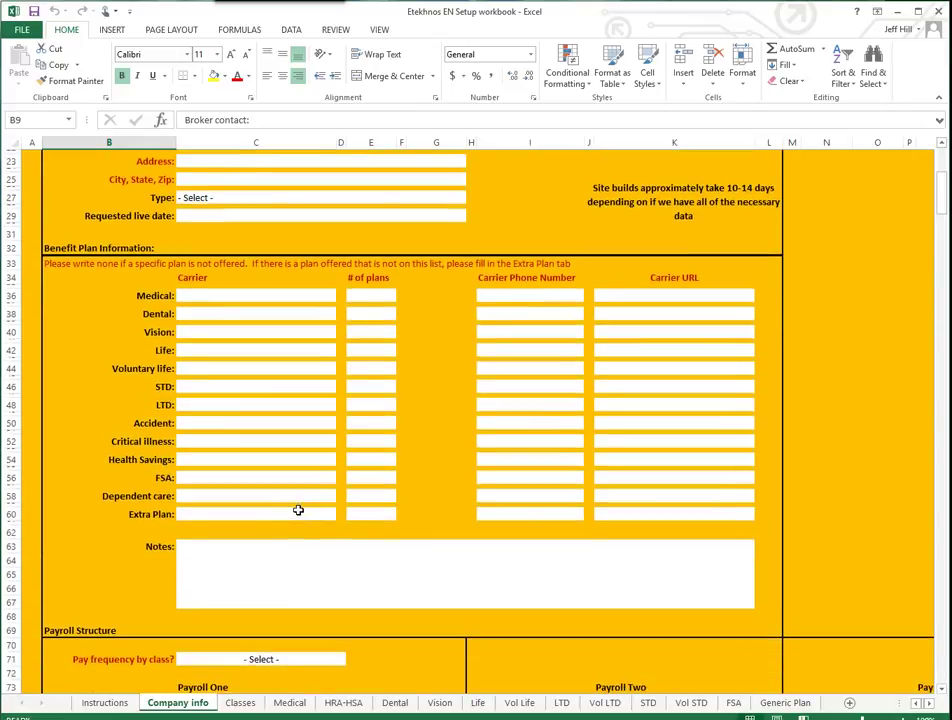
pyautogui.scroll(-5, 298, 510)
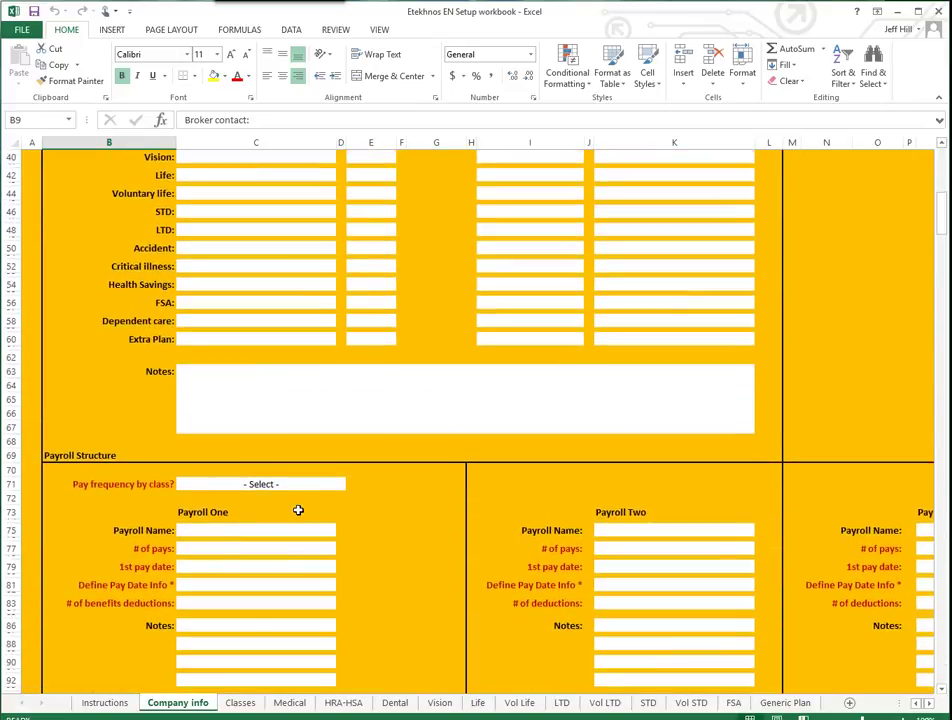
pyautogui.scroll(-4, 298, 510)
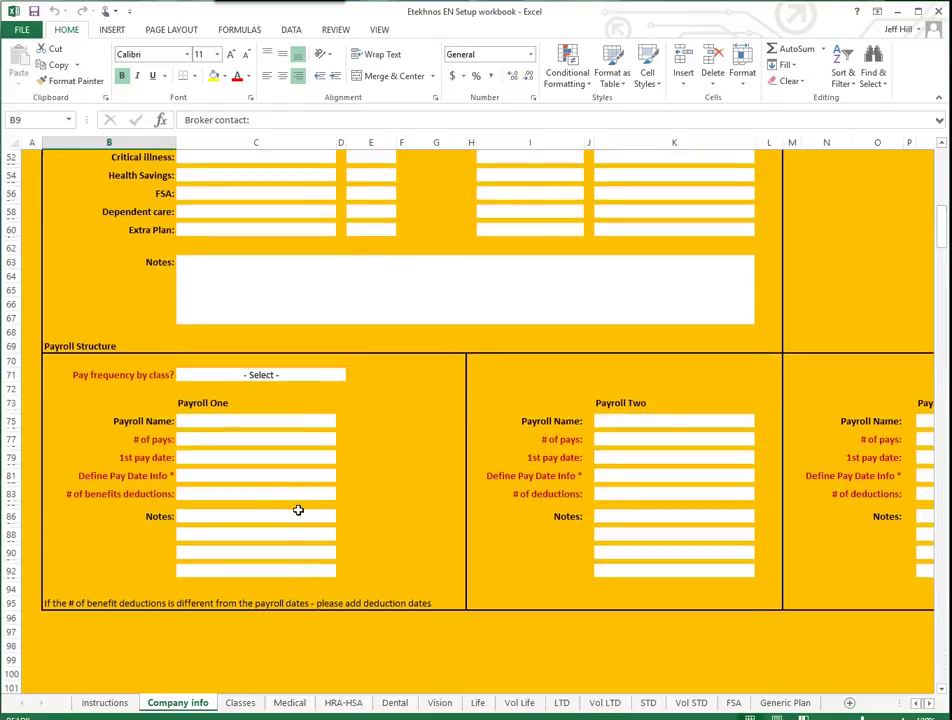
pyautogui.scroll(15, 298, 510)
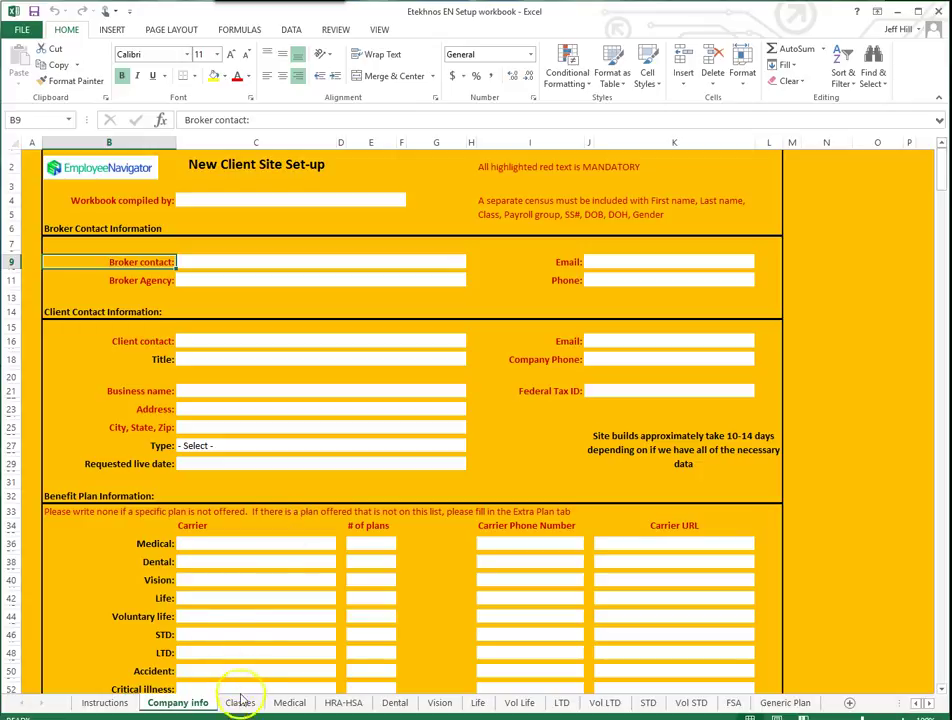
pyautogui.click(23, 29)
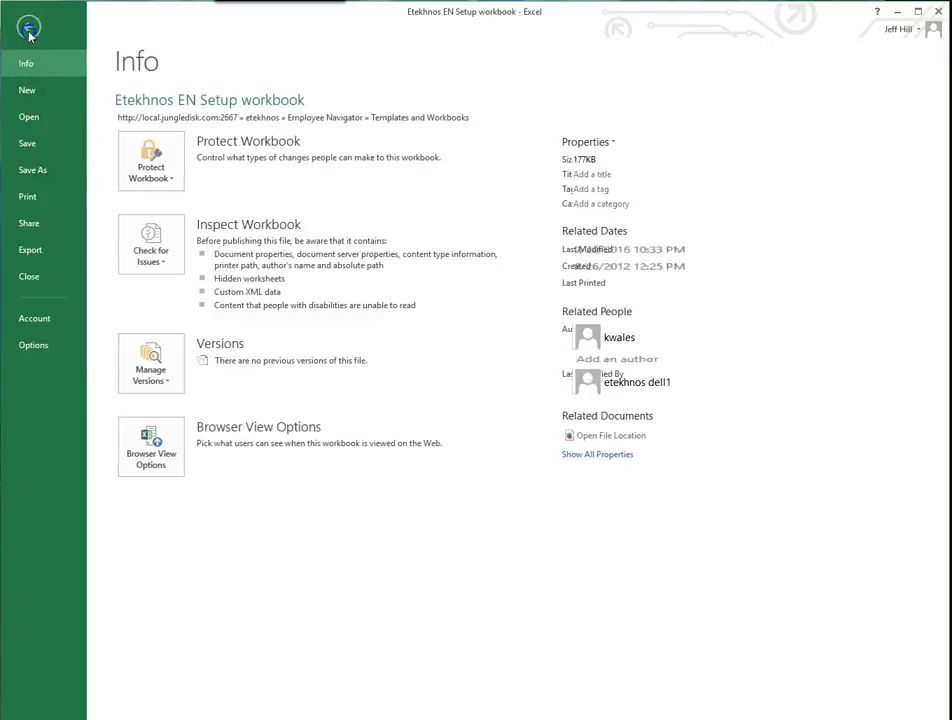
pyautogui.click(26, 26)
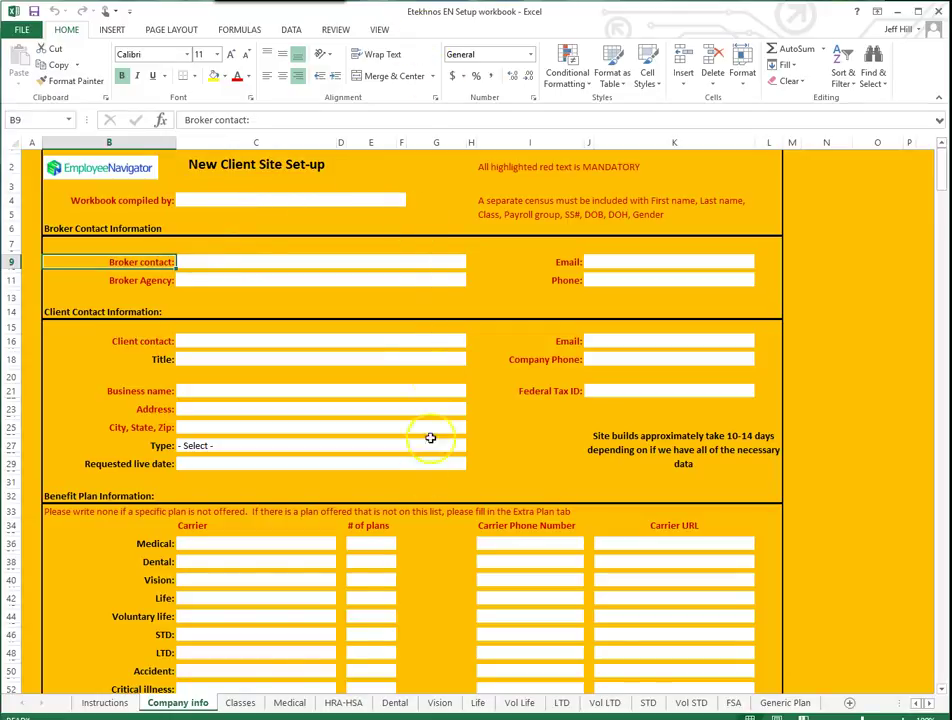
# Look over the Classes sheet, then show the Medical sheet with its Medical Plan #1 and #2 forms
pyautogui.click(241, 703)
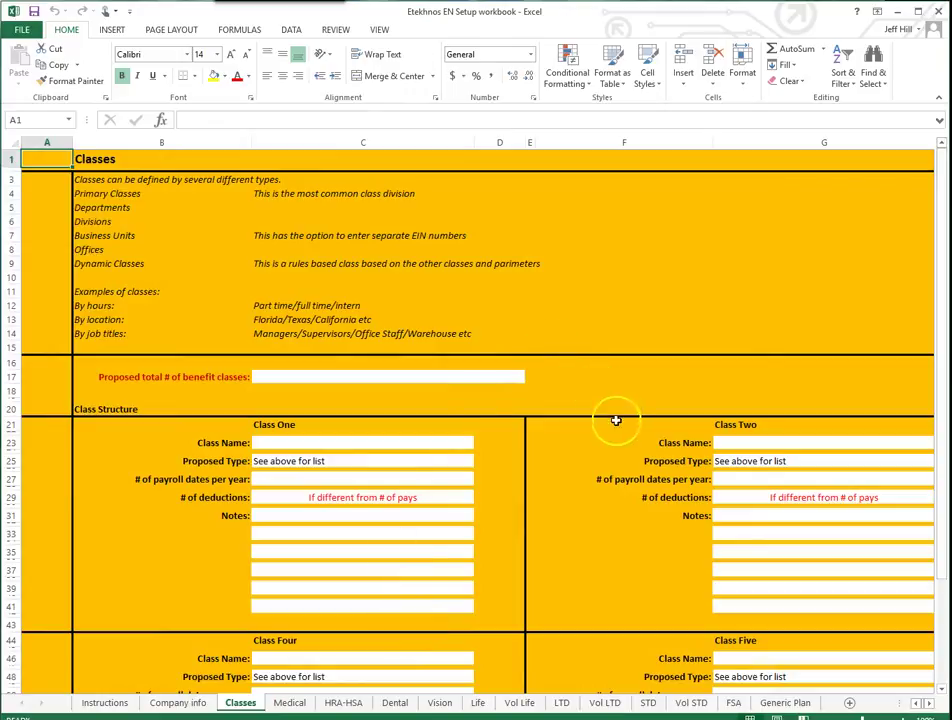
pyautogui.scroll(-4, 606, 484)
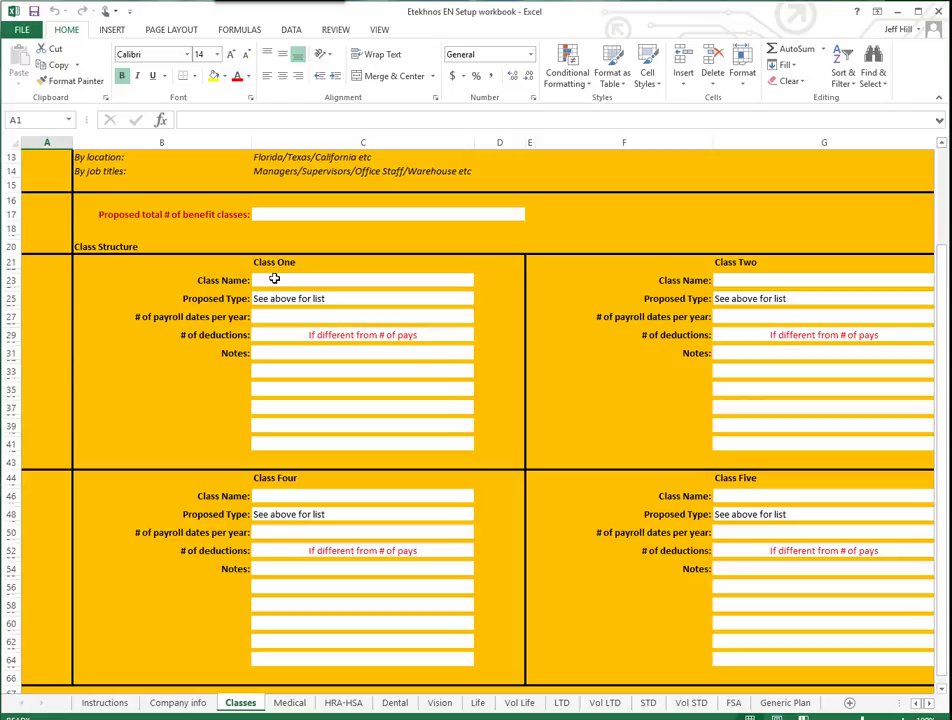
pyautogui.scroll(4, 274, 279)
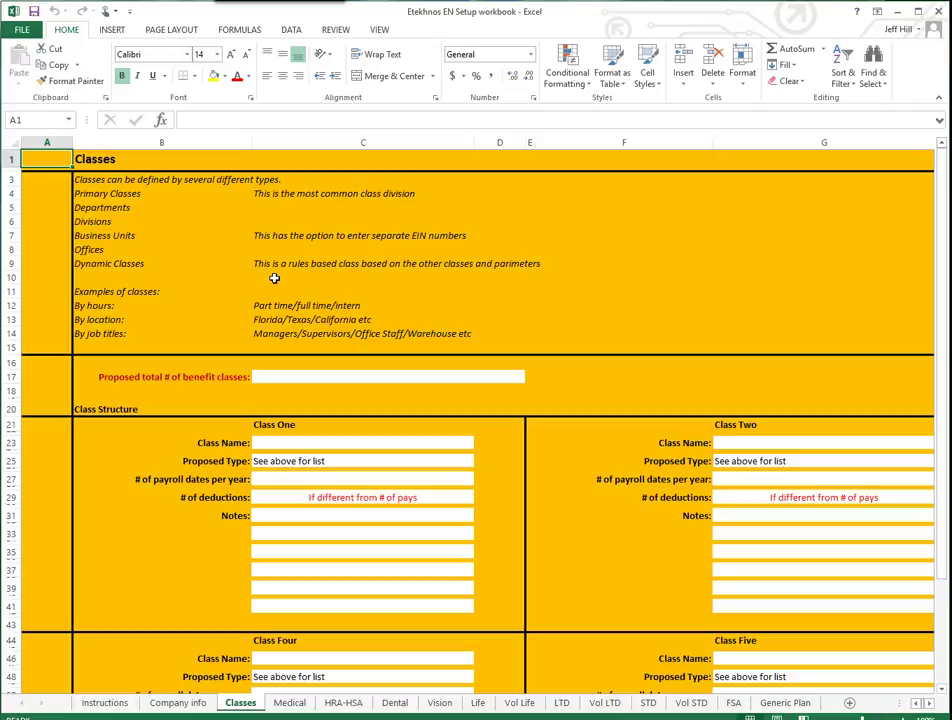
pyautogui.click(290, 703)
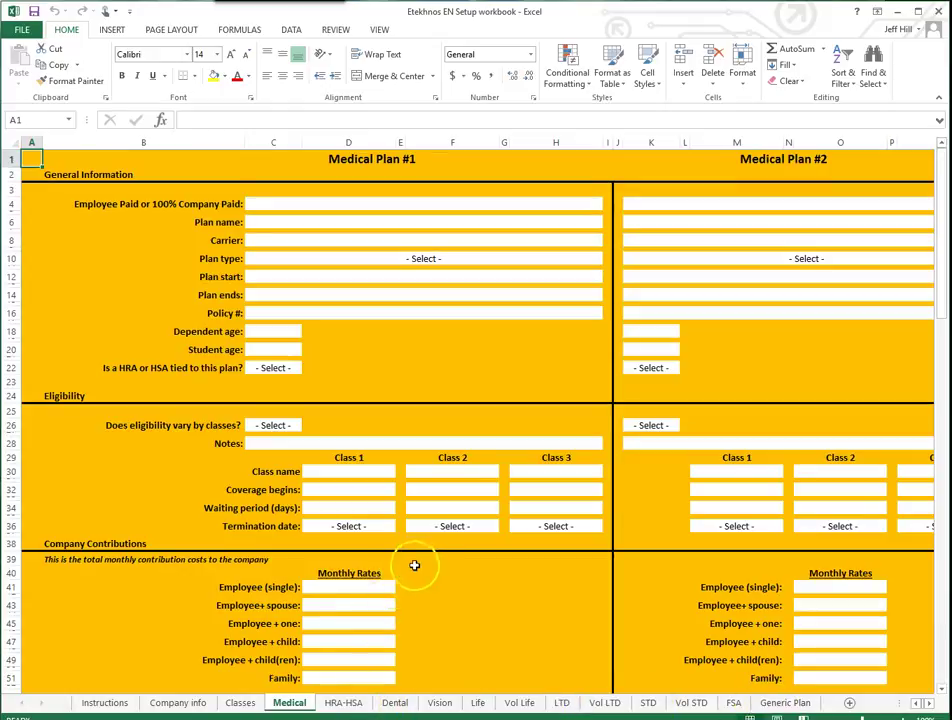
# Return to the top of the Medical sheet and move through the tabs to the STD disability form
pyautogui.scroll(-14, 414, 566)
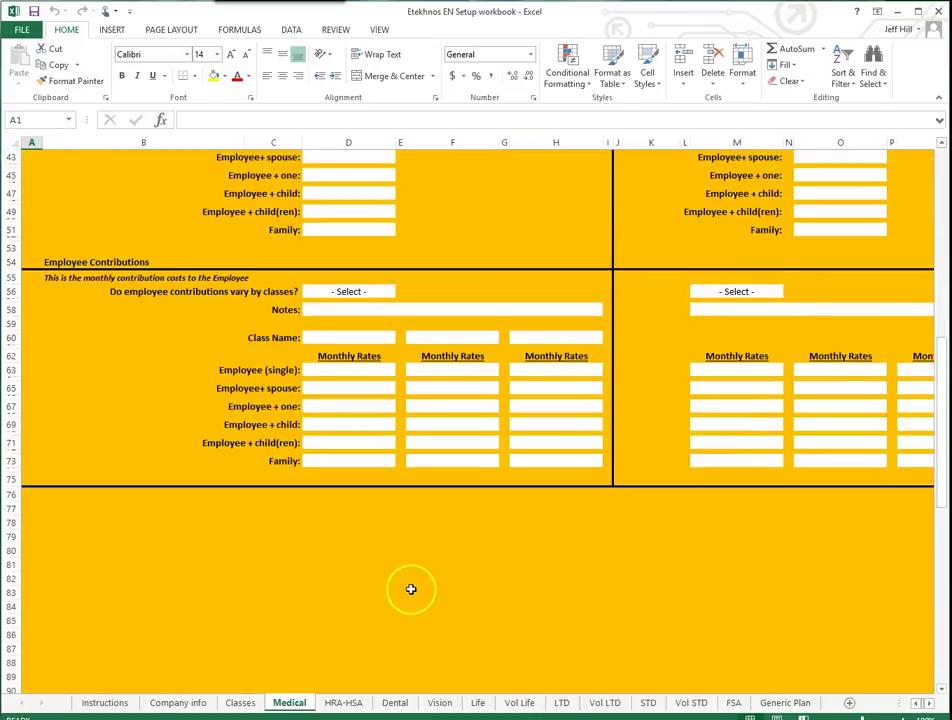
pyautogui.scroll(11, 410, 590)
pyautogui.scroll(3, 412, 596)
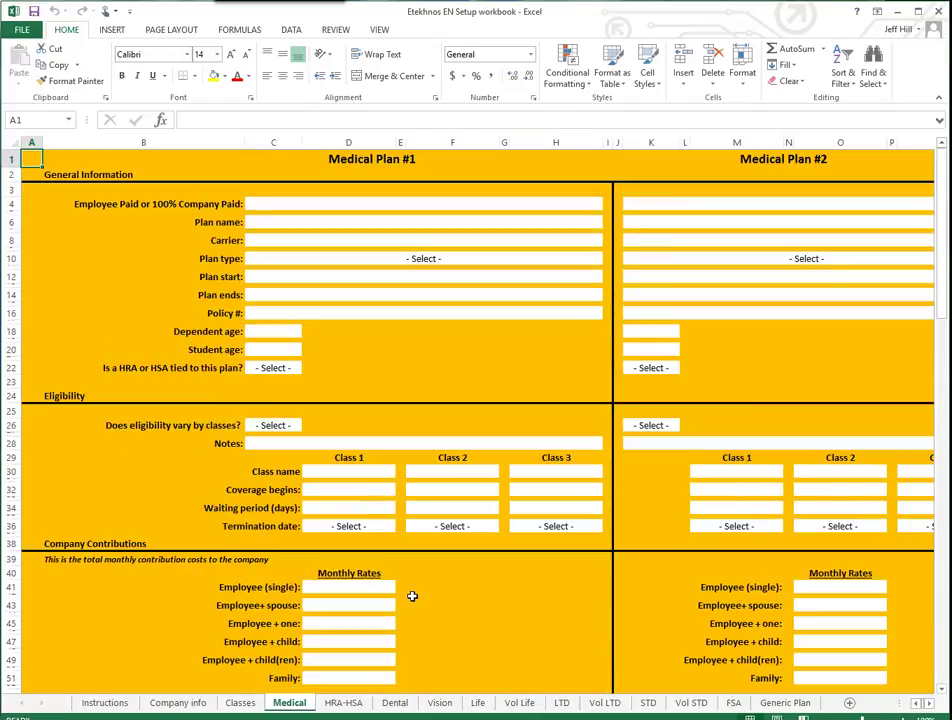
pyautogui.click(562, 704)
pyautogui.click(624, 705)
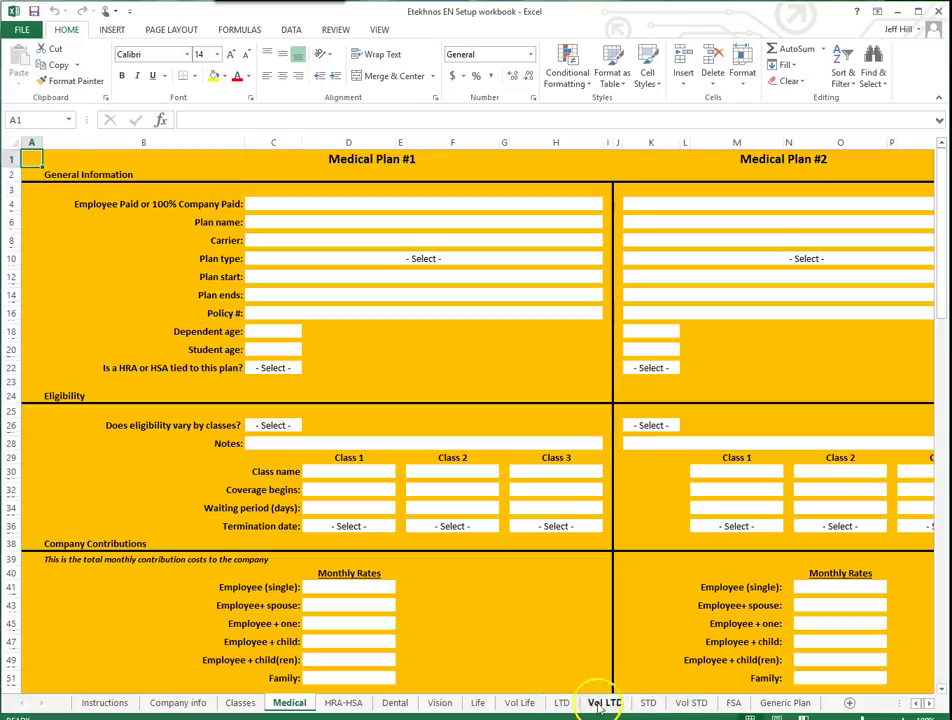
pyautogui.click(648, 704)
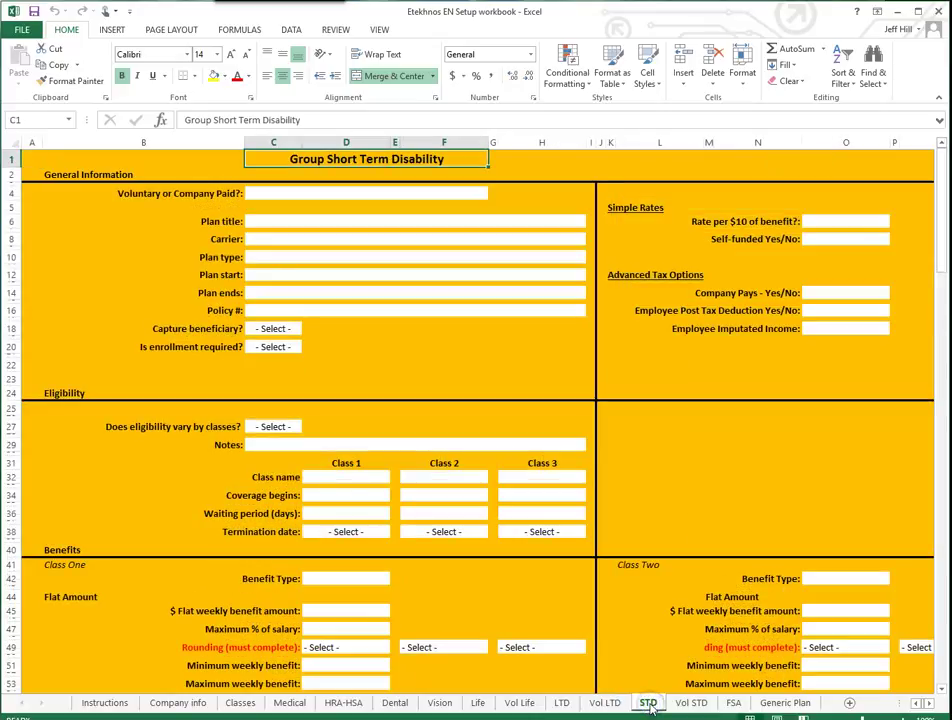
pyautogui.click(570, 704)
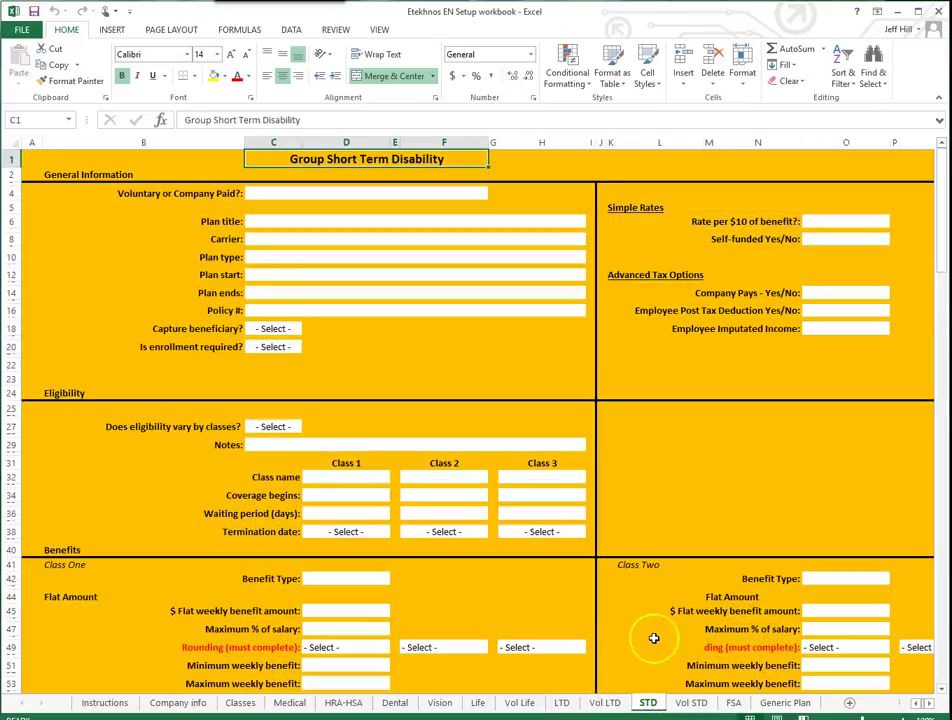
pyautogui.click(782, 703)
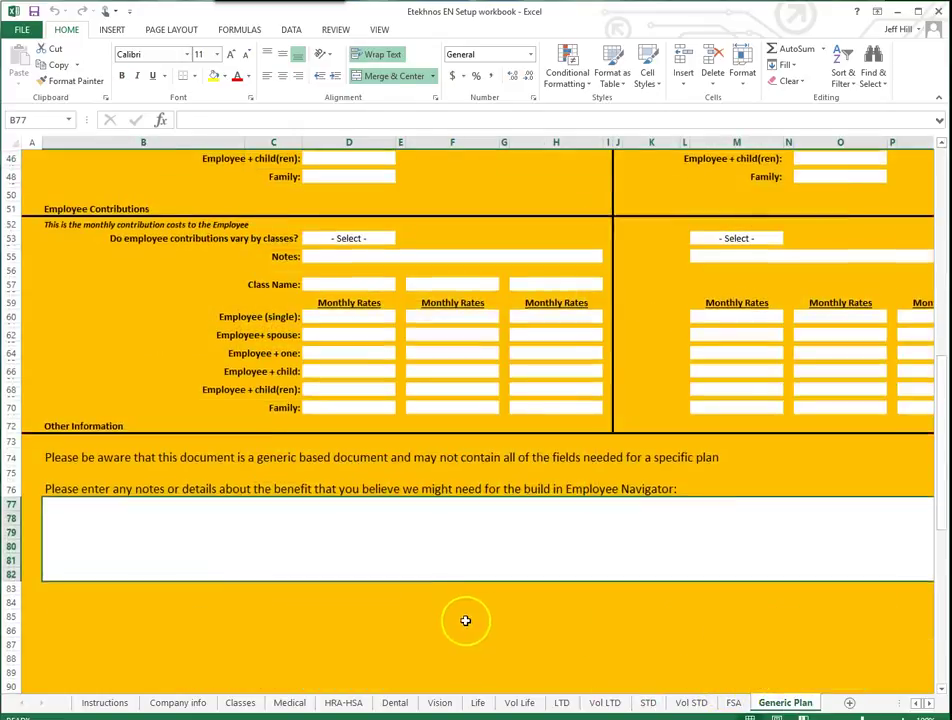
pyautogui.scroll(15, 467, 620)
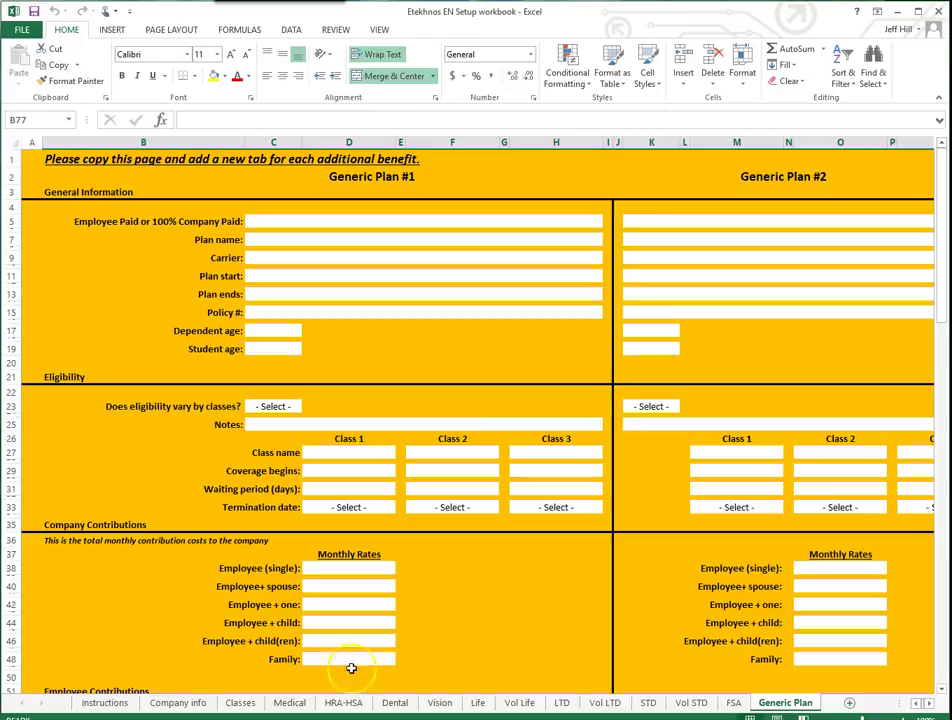
pyautogui.click(289, 703)
pyautogui.scroll(-20, 261, 563)
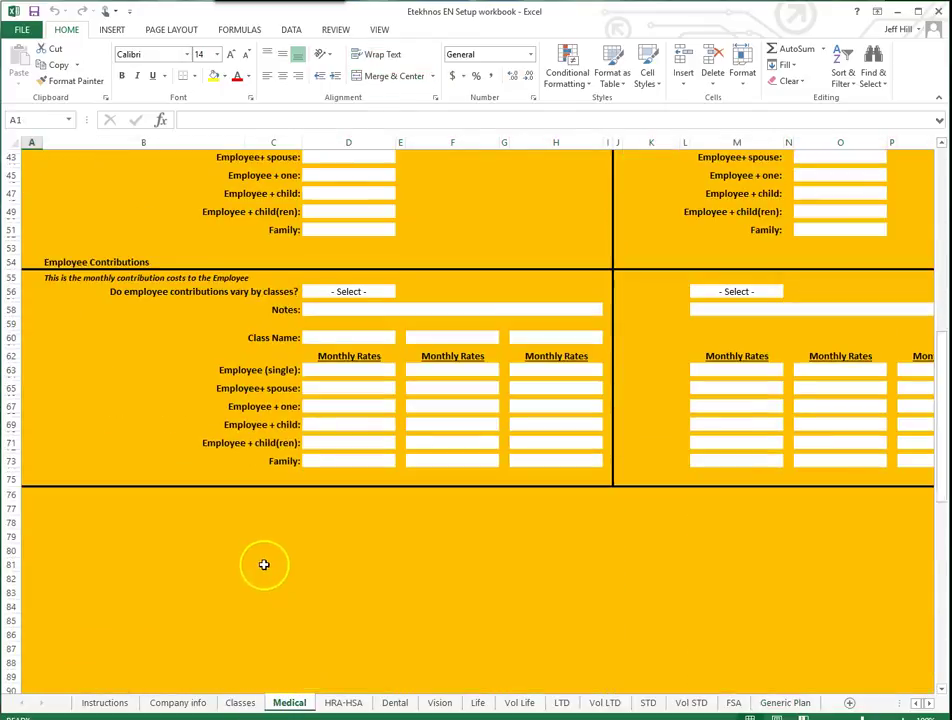
pyautogui.scroll(14, 253, 548)
pyautogui.scroll(8, 253, 548)
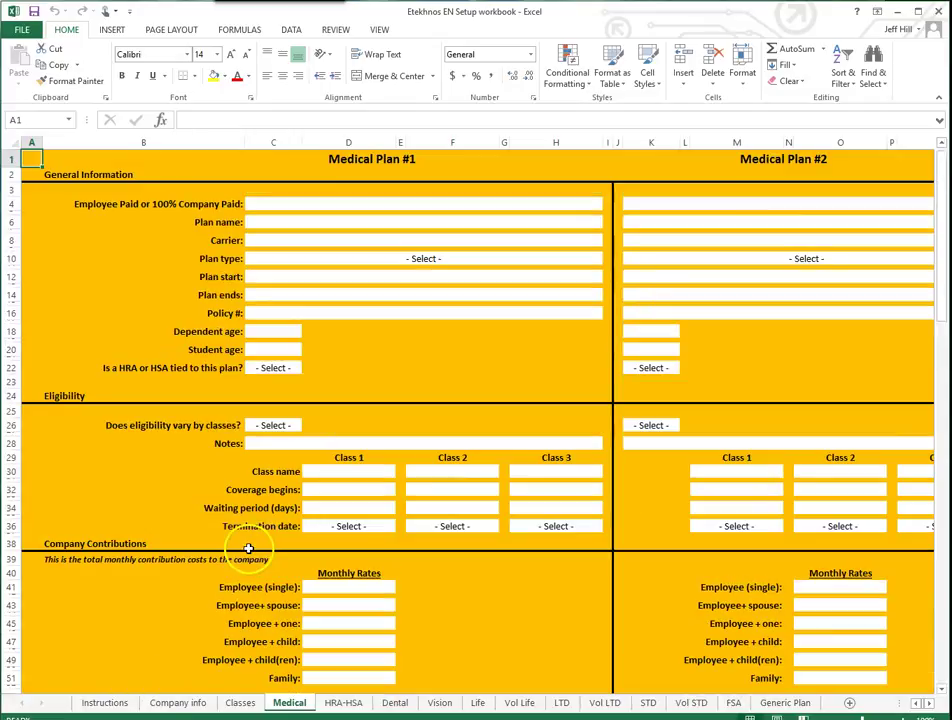
pyautogui.click(785, 703)
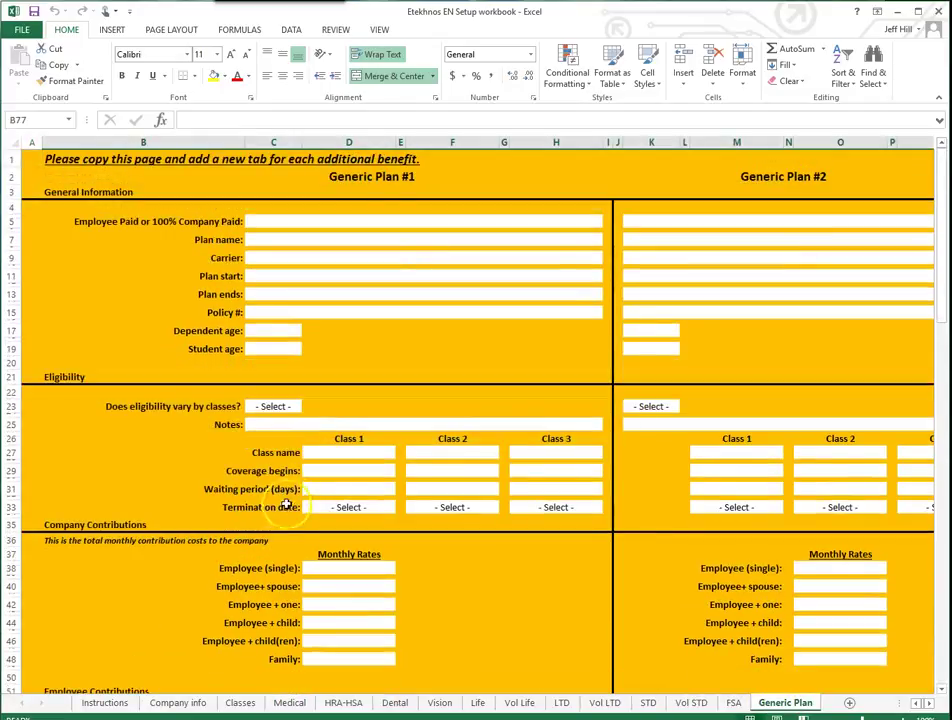
pyautogui.scroll(-15, 284, 503)
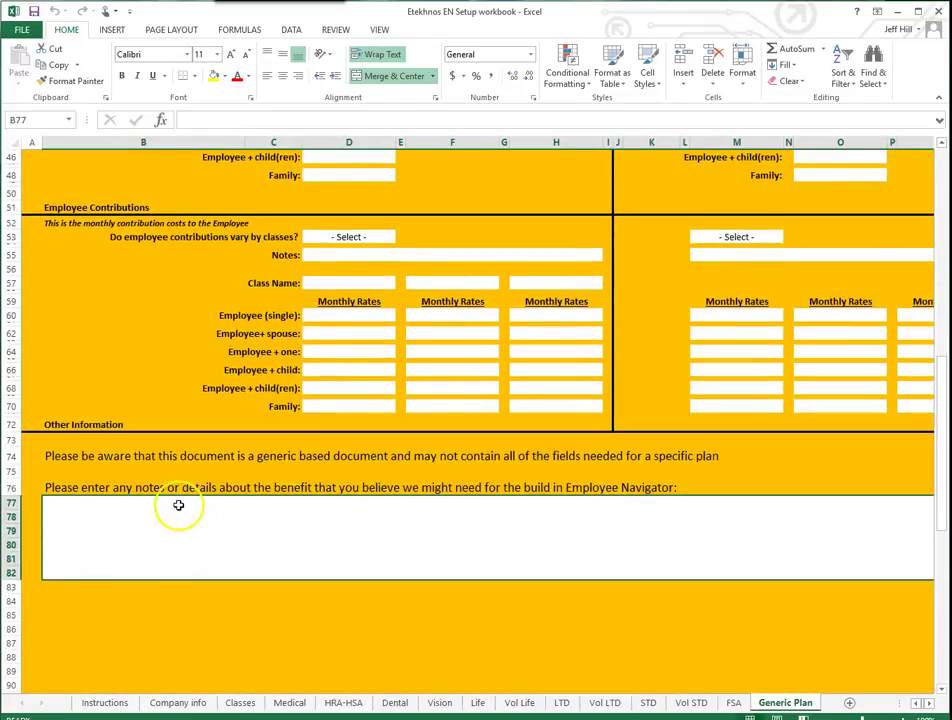
pyautogui.scroll(12, 177, 505)
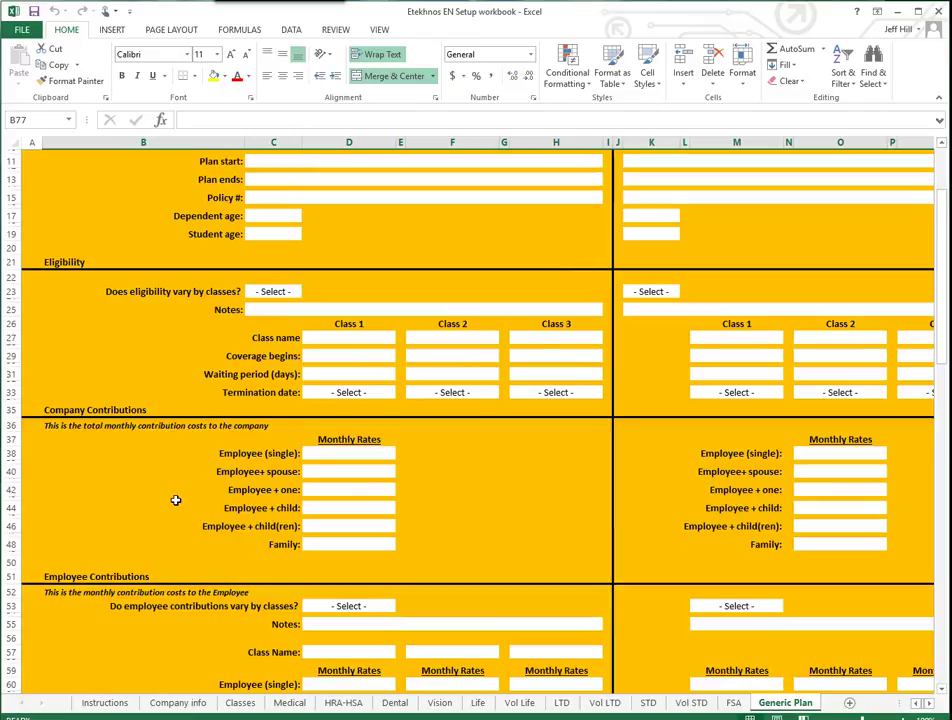
pyautogui.scroll(4, 175, 500)
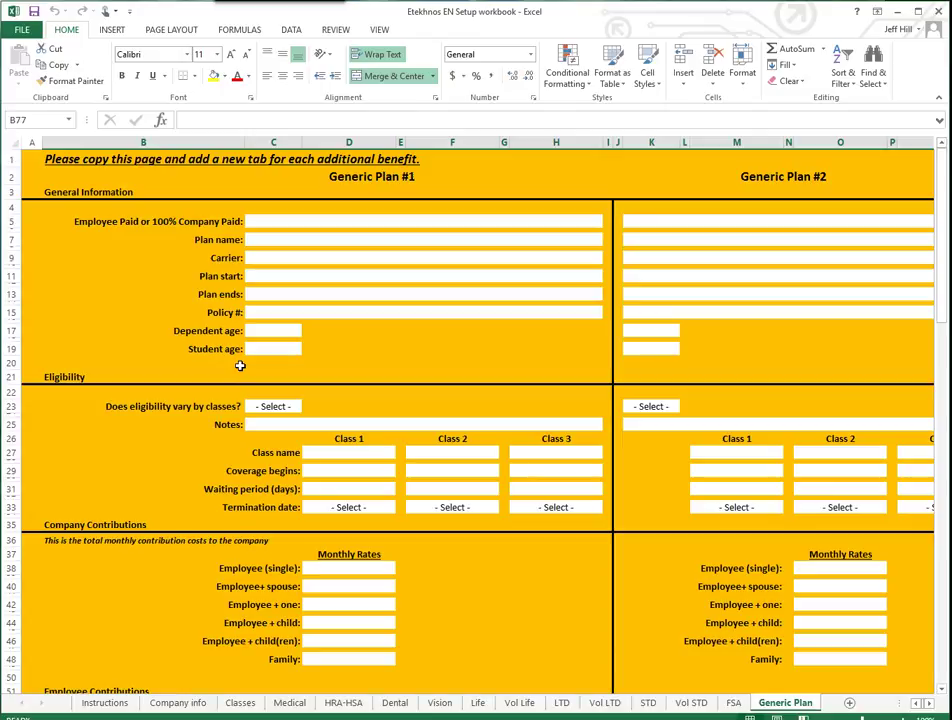
pyautogui.scroll(-10, 240, 366)
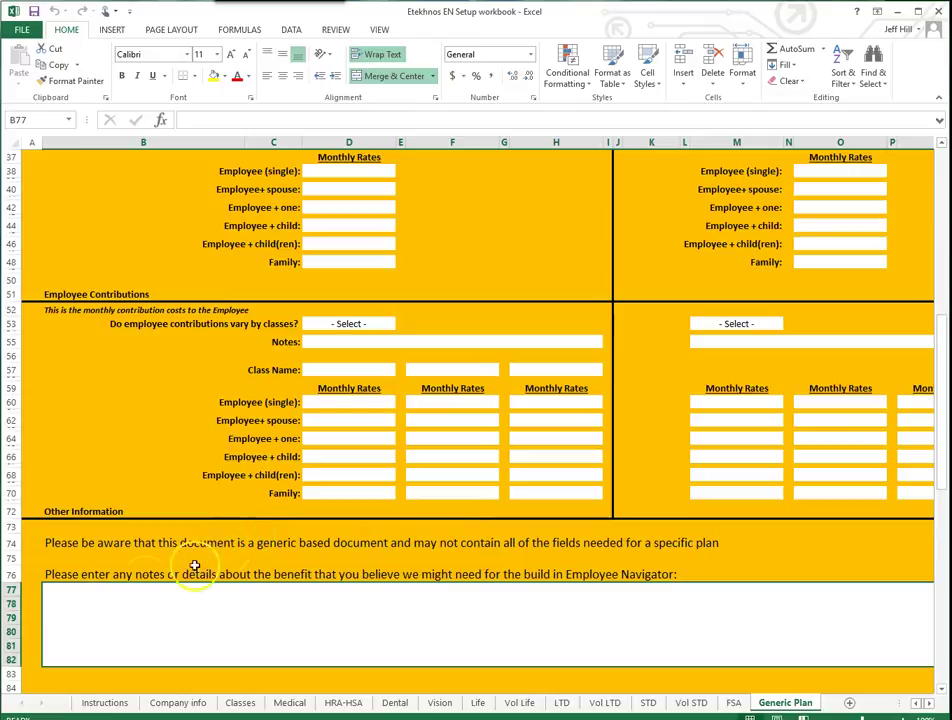
pyautogui.click(121, 592)
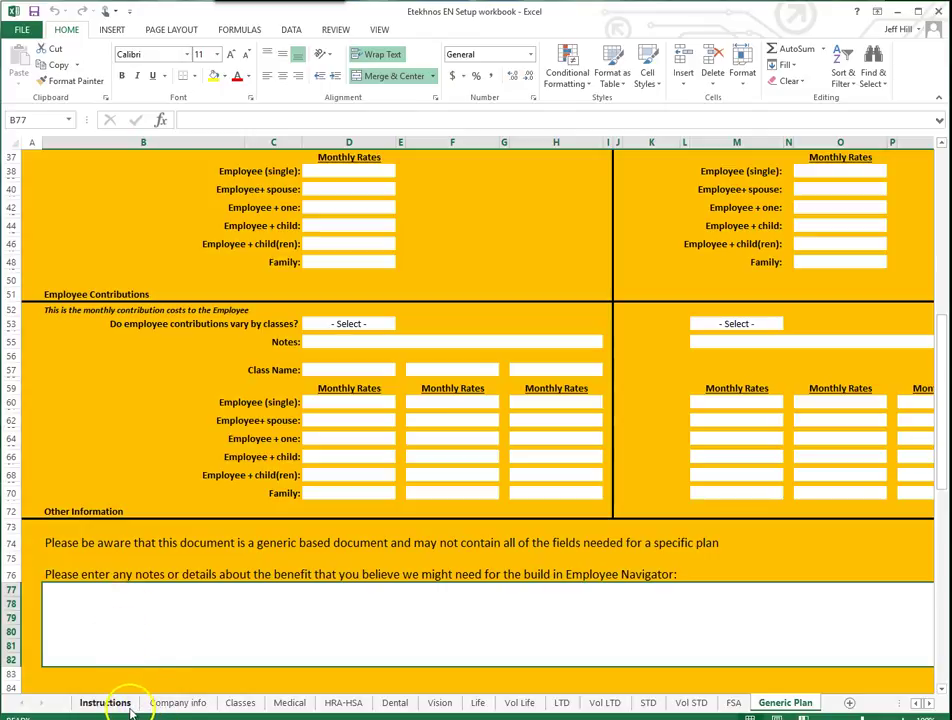
# Pass through Company info back to the Instructions sheet with its Initial Set Up and Site Set Up steps
pyautogui.click(166, 706)
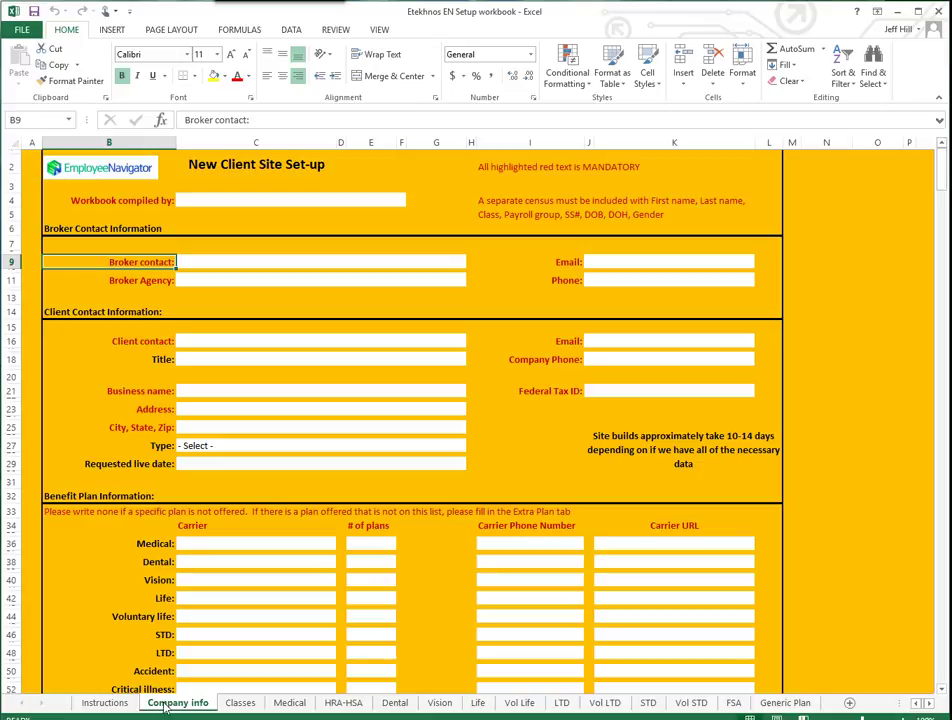
pyautogui.click(105, 702)
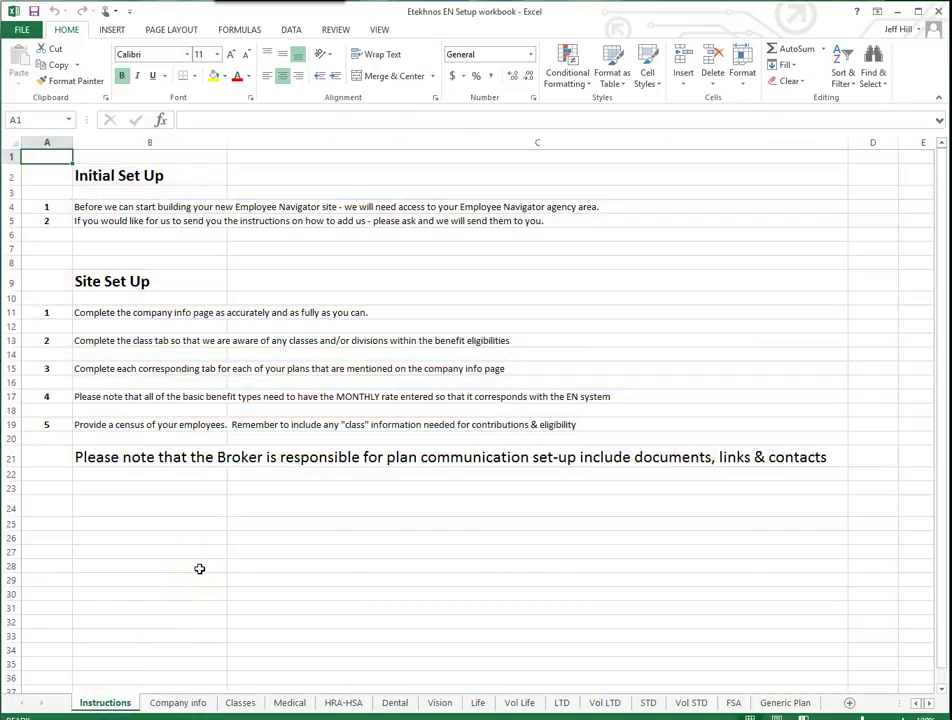